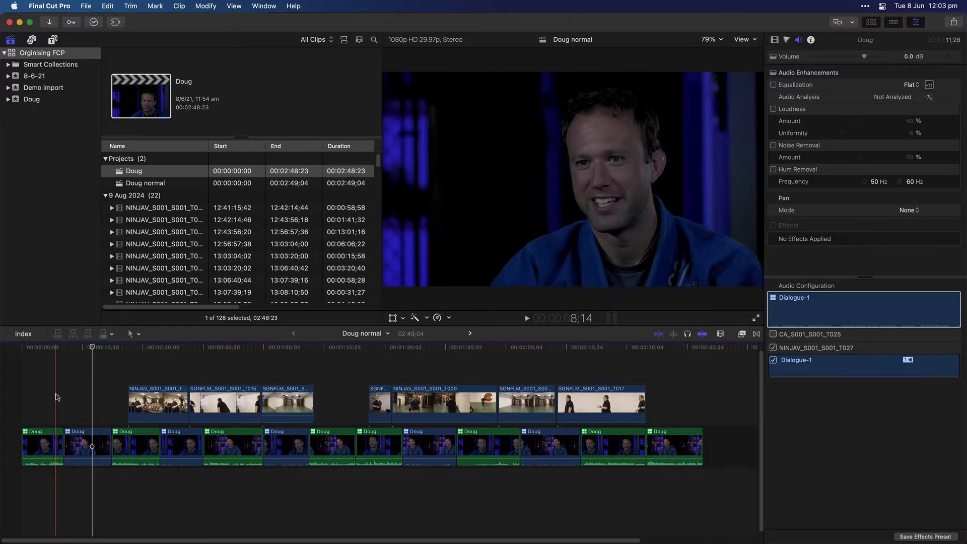
- Play a short section of the Doug normal timeline from about 8 seconds in, and park the playhead at about 1:18
left_click(56, 396)
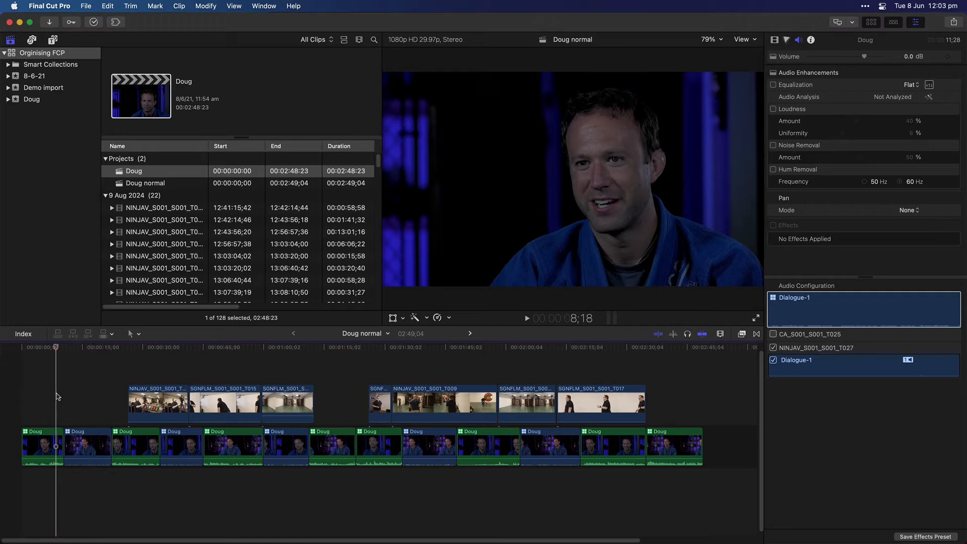
key("space")
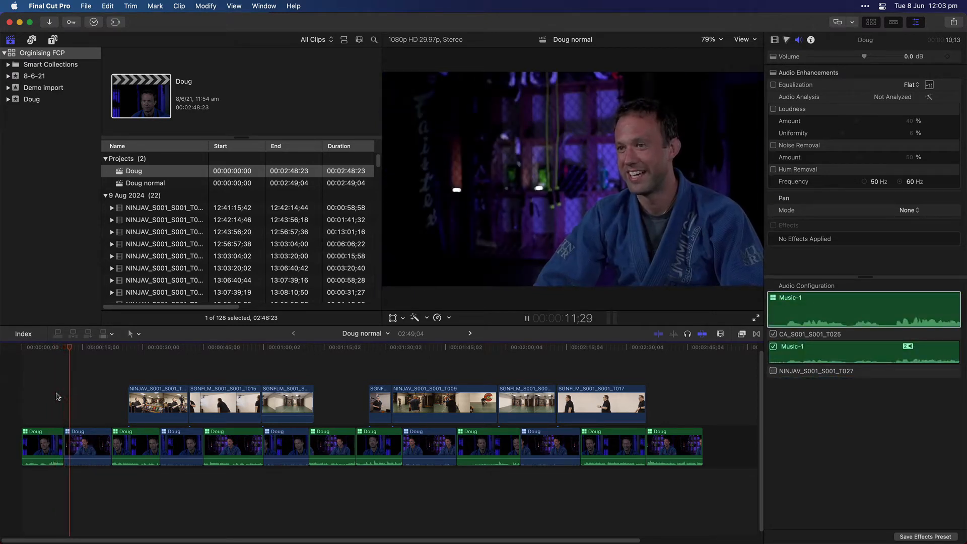
key("space")
left_click(56, 396)
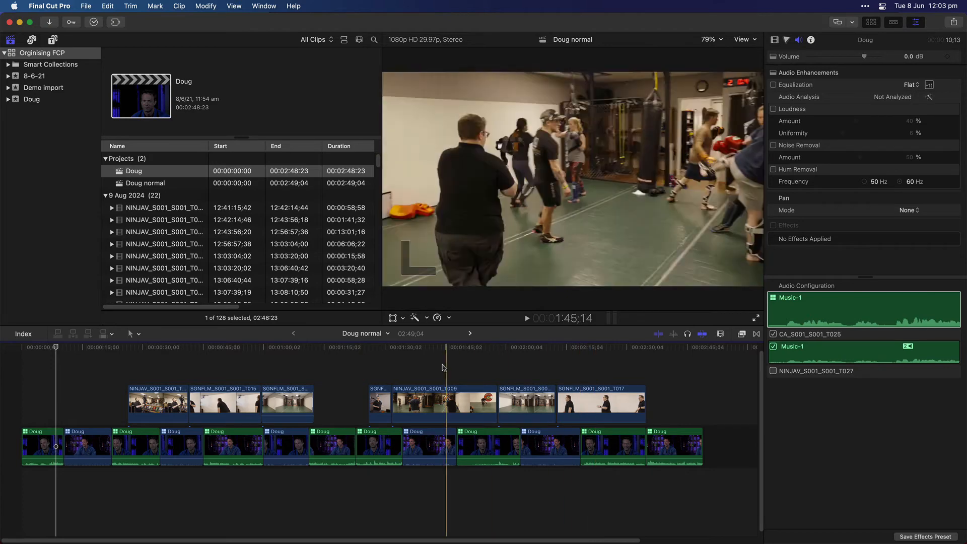
left_click(339, 363)
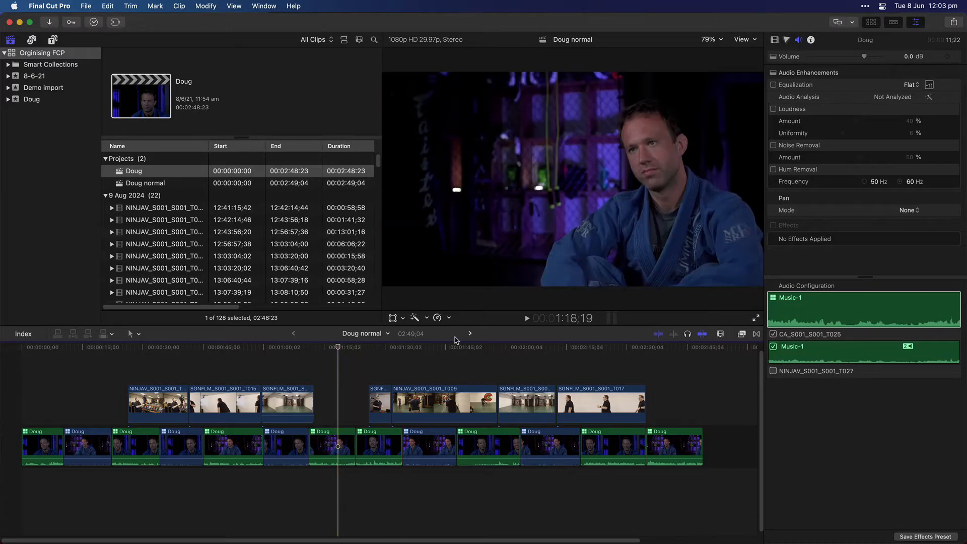
- Compare the Doug and Doug normal timelines by switching back and forth between the two projects
left_click(469, 334)
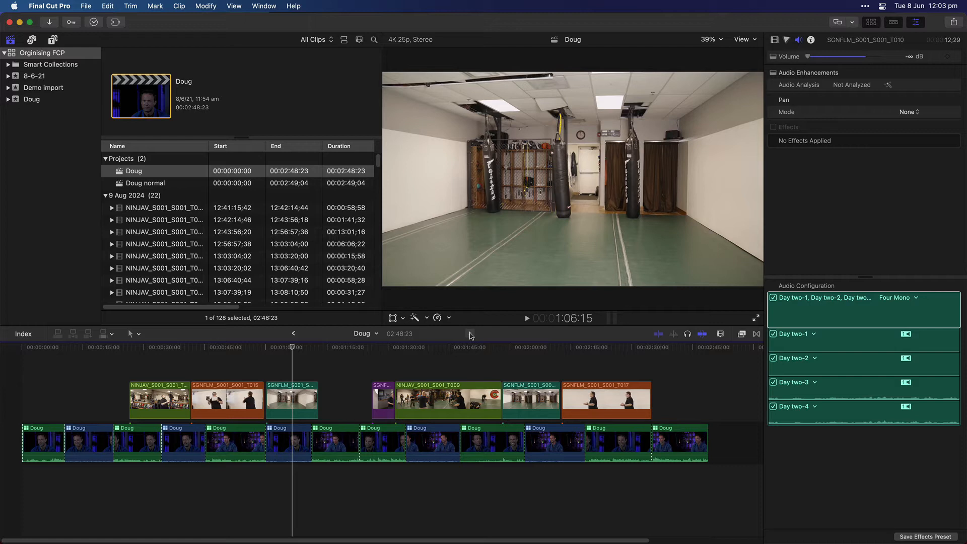
left_click(294, 334)
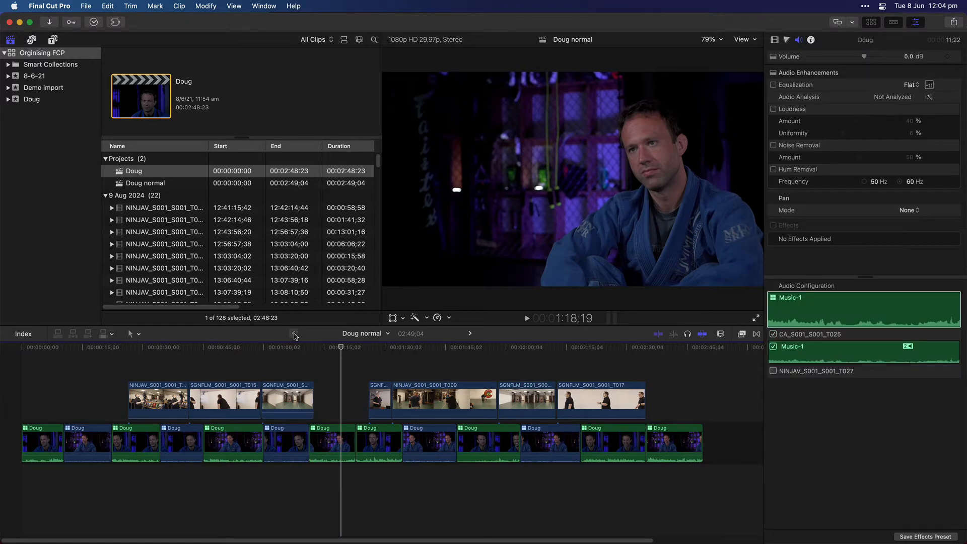
left_click(470, 333)
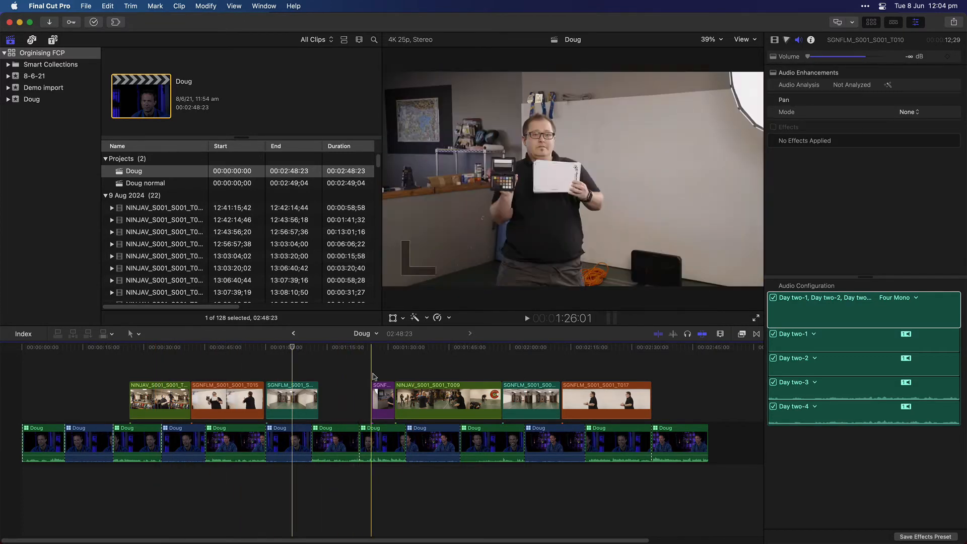
left_click(229, 362)
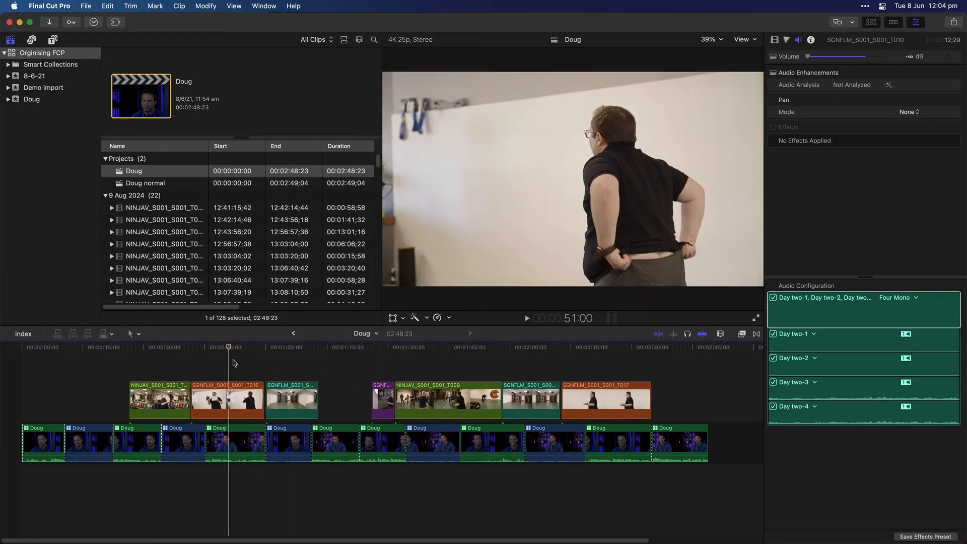
left_click(294, 333)
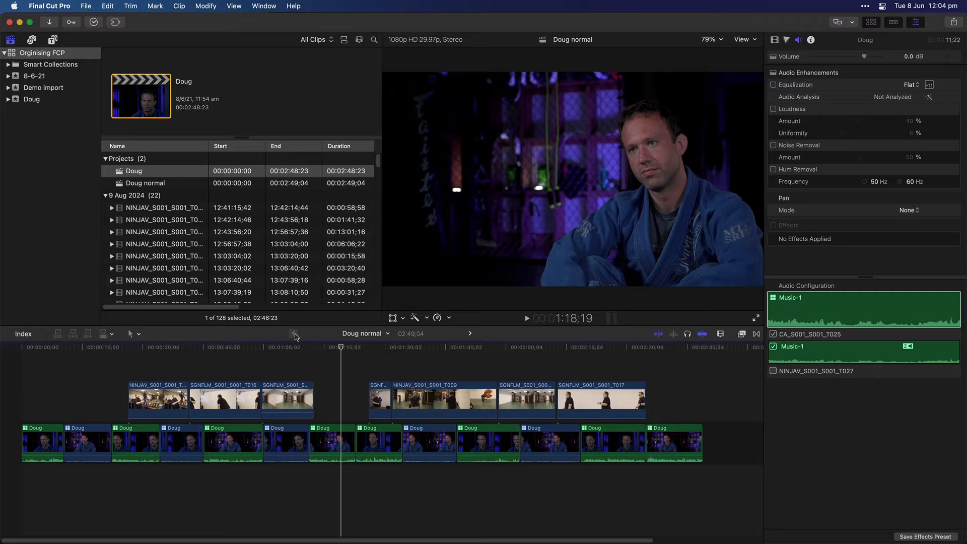
- Inspect the audio role choices of clip NINJAV_S001_S001_T014 and open the library's role editor
left_click(143, 213)
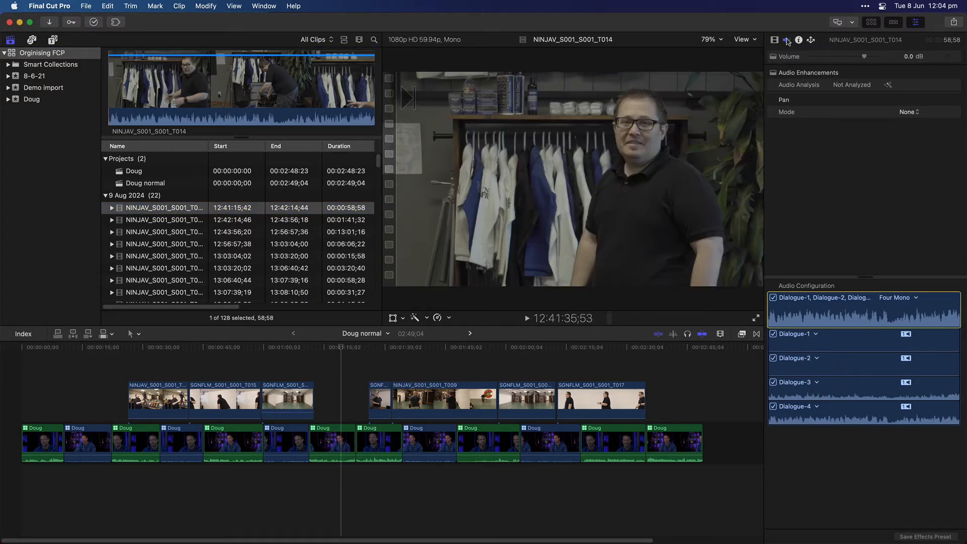
left_click(786, 41)
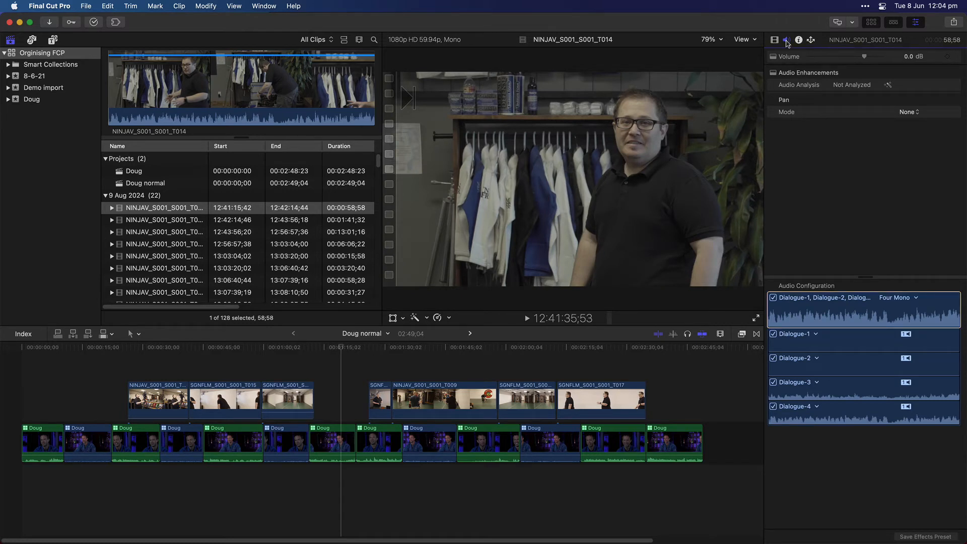
left_click(816, 334)
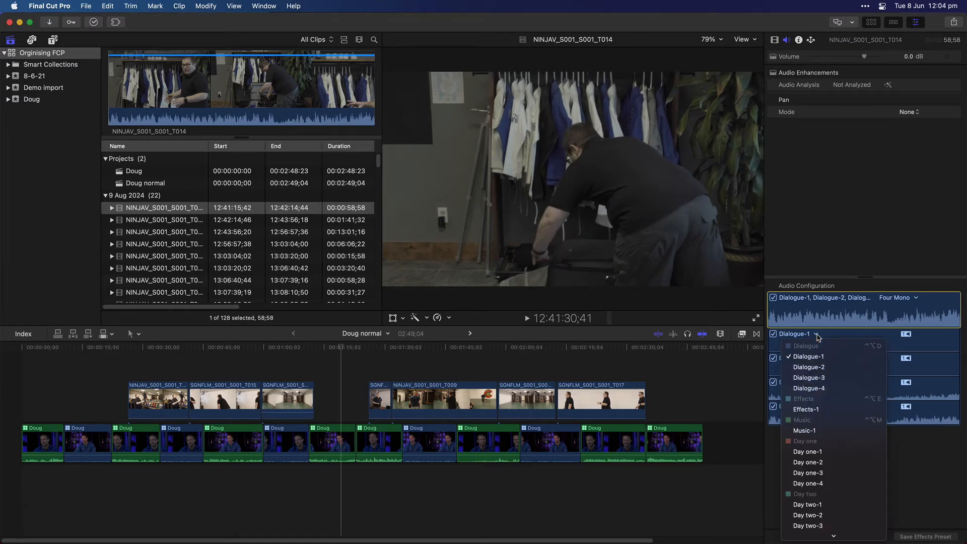
scroll(821, 443, "down", 5)
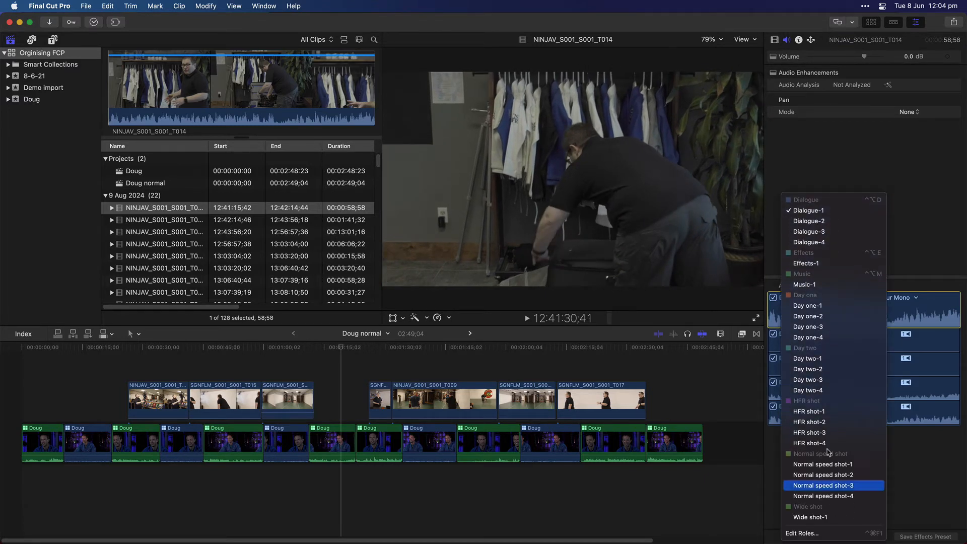
left_click(809, 533)
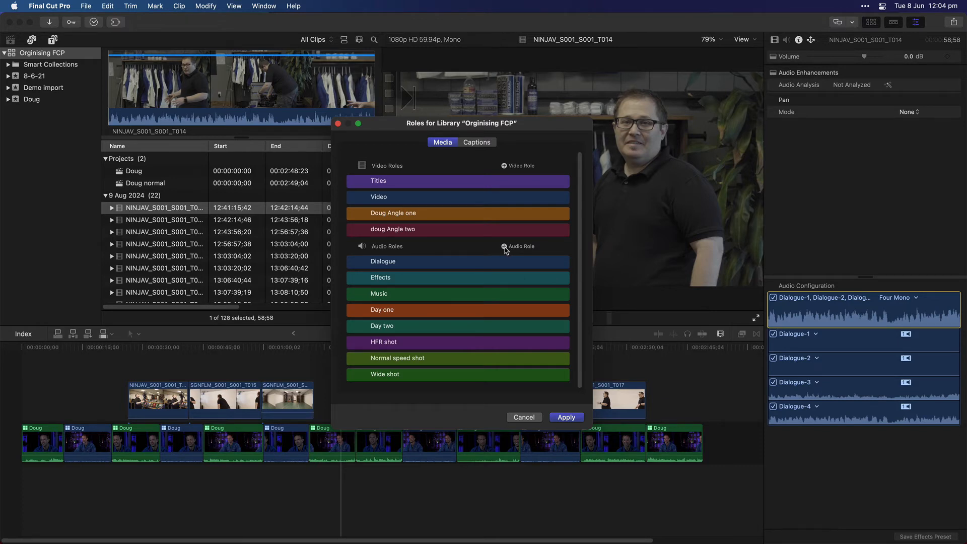
- Add a new audio role named "Tight shot" to the library
left_click(504, 247)
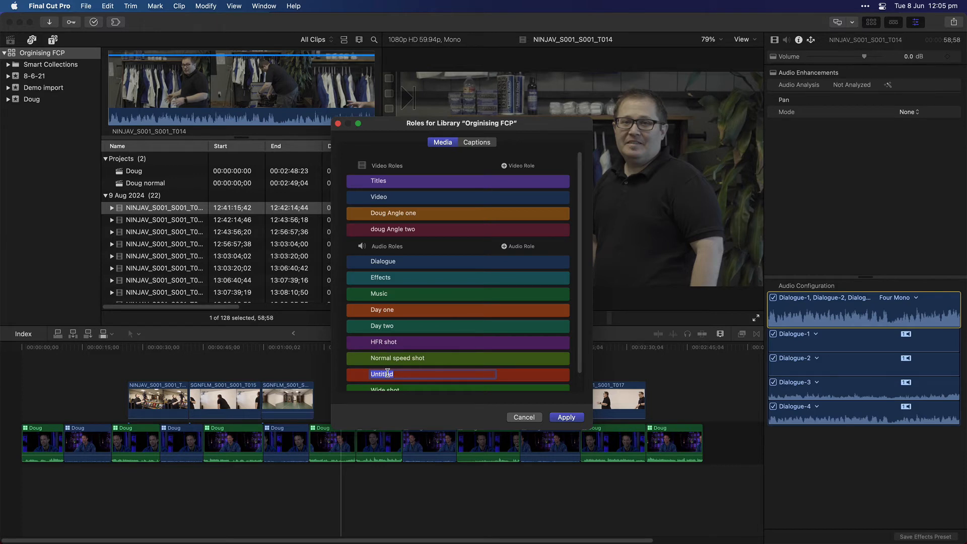
type("Tight shot")
key("Return")
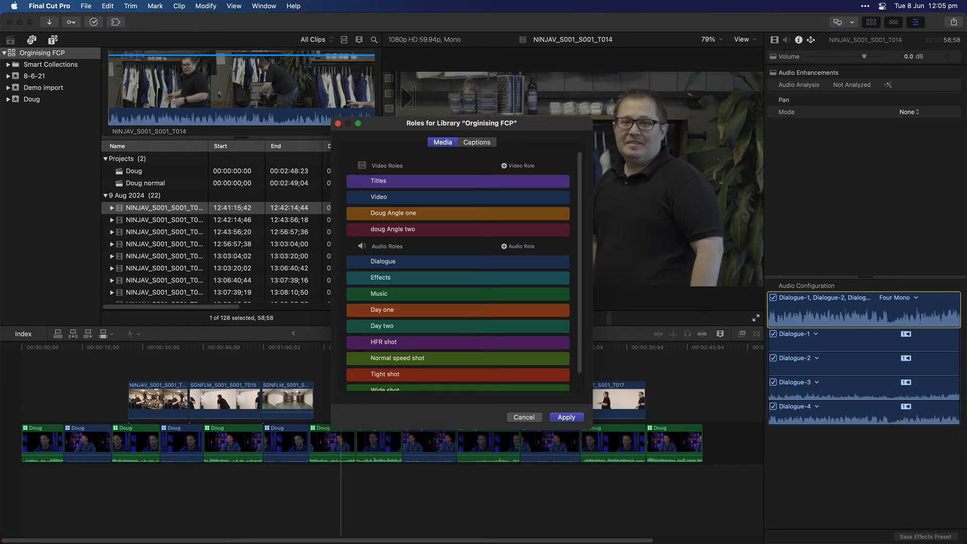
- View the color palette available for the audio roles and apply the library's role changes
left_click(448, 362)
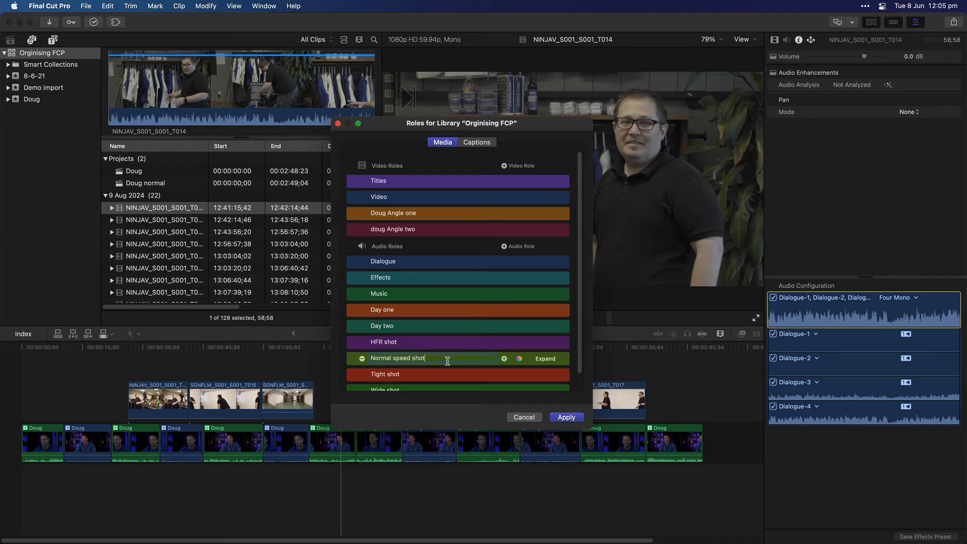
left_click(519, 358)
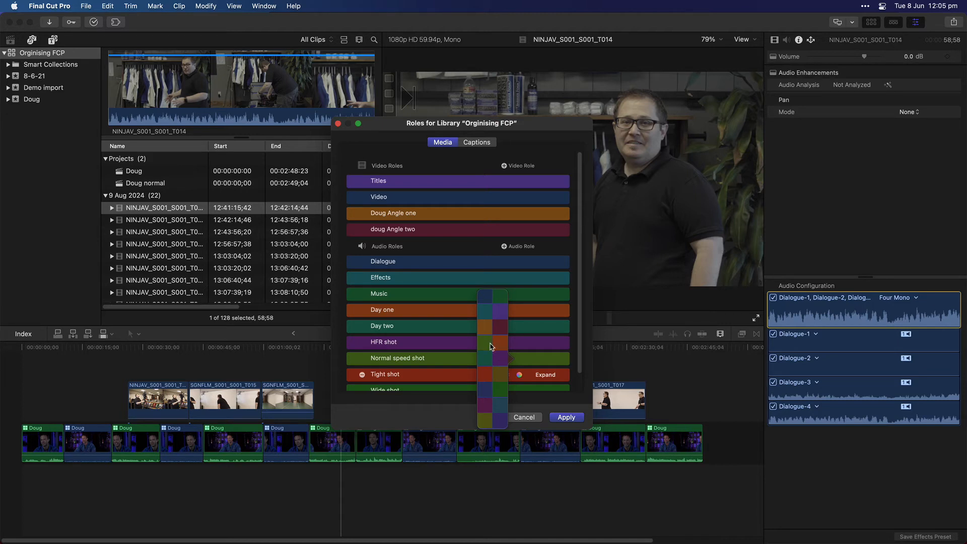
left_click(531, 333)
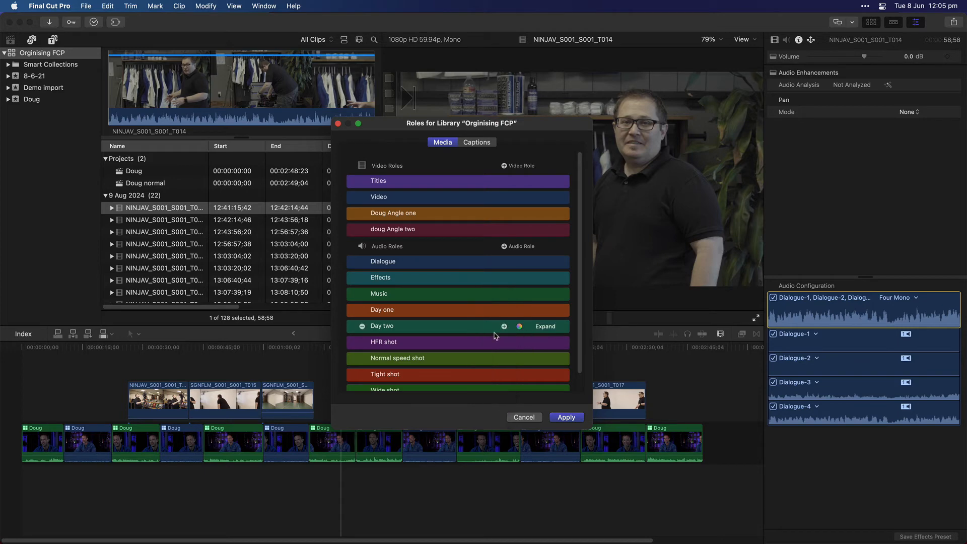
left_click(566, 417)
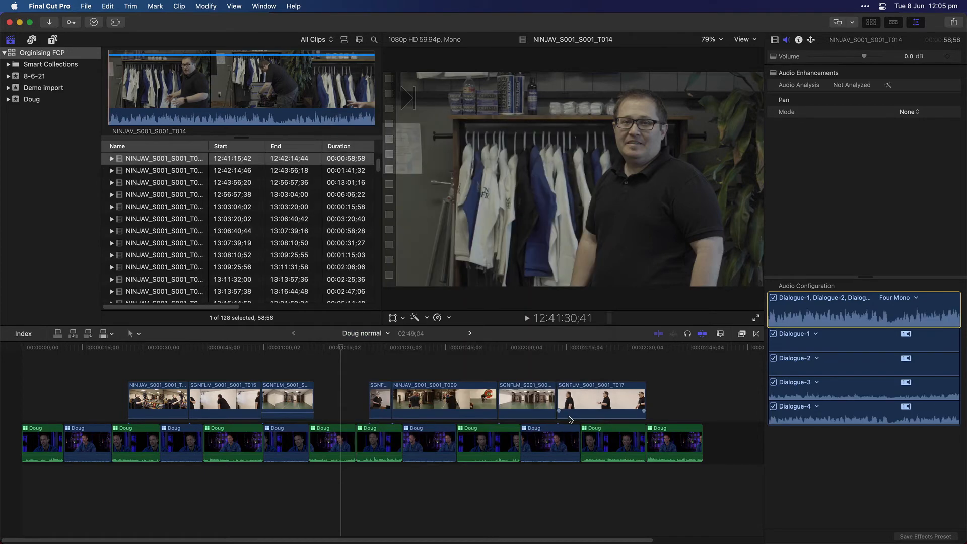
- Add the Video Frame Rate column to the browser's clip list
left_click(569, 419)
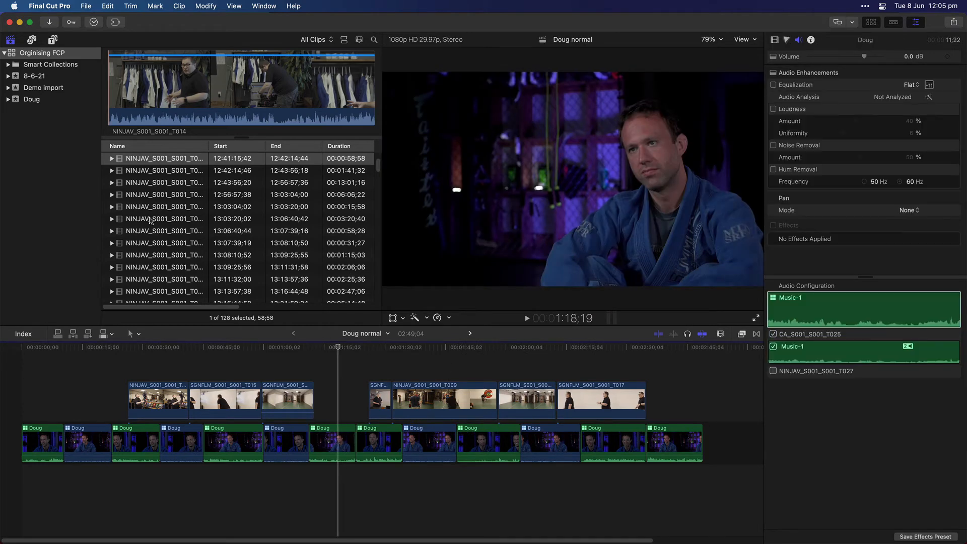
scroll(183, 216, "up", 3)
scroll(187, 215, "right", 10)
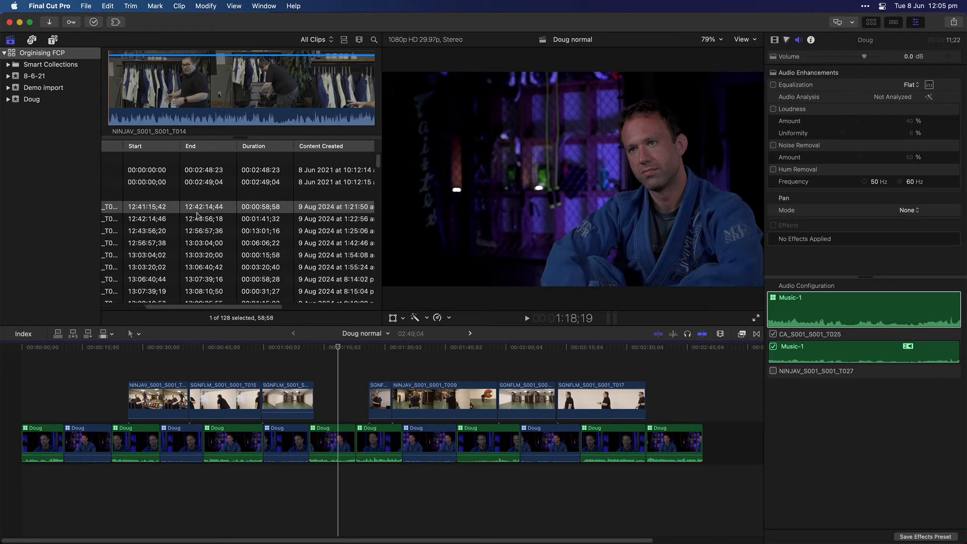
scroll(196, 215, "right", 2)
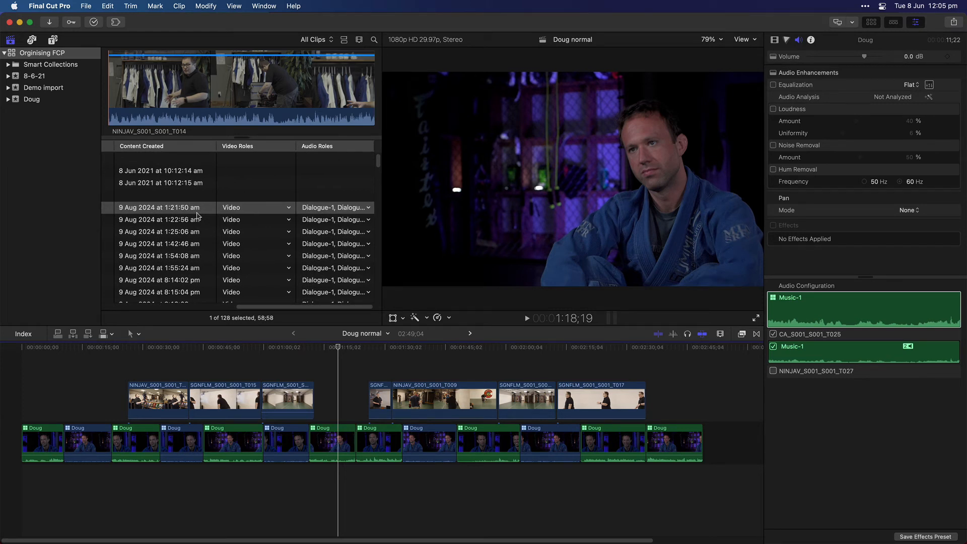
right_click(248, 152)
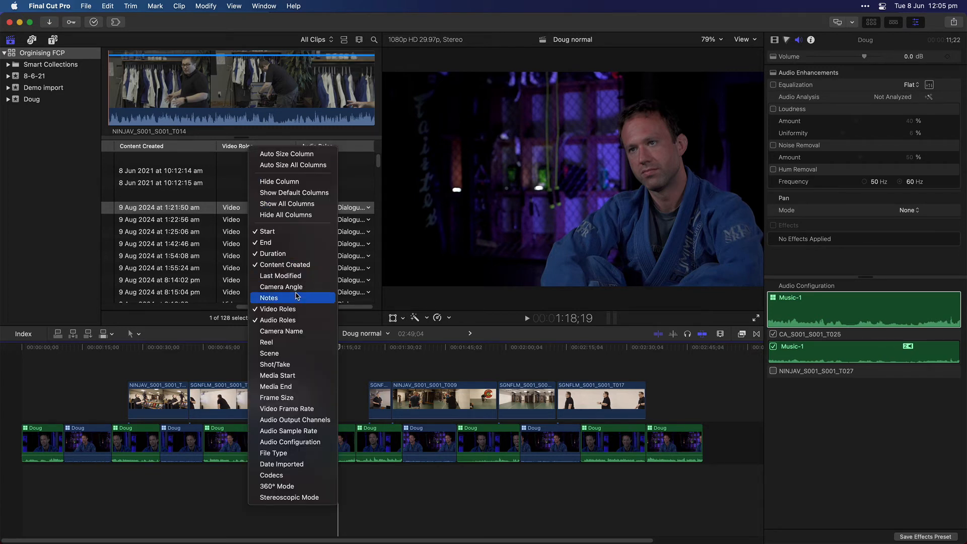
left_click(304, 409)
scroll(285, 251, "right", 3)
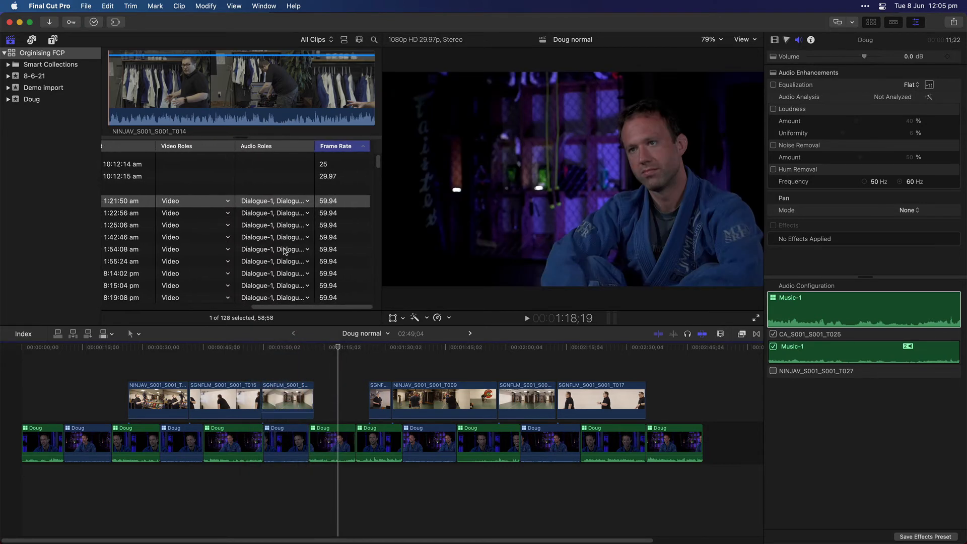
- Sort the clips in the browser by frame rate in descending order
left_click(342, 147)
left_click(341, 147)
left_click(341, 148)
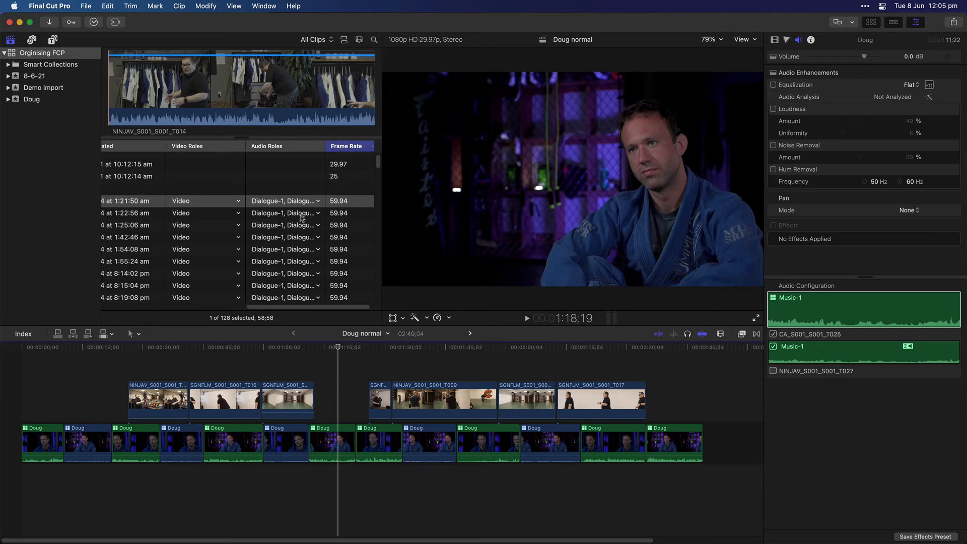
- Select the run of 59.94 fps clips starting at NINJAV_S001_S001_T014 and assign them the audio role HFR shot-1
left_click(354, 205)
scroll(356, 251, "down", 10)
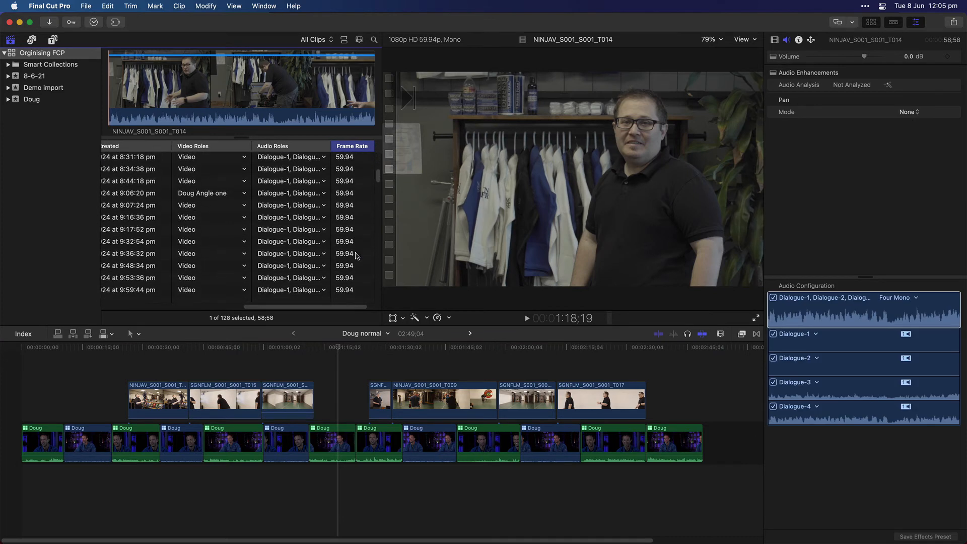
scroll(356, 256, "down", 10)
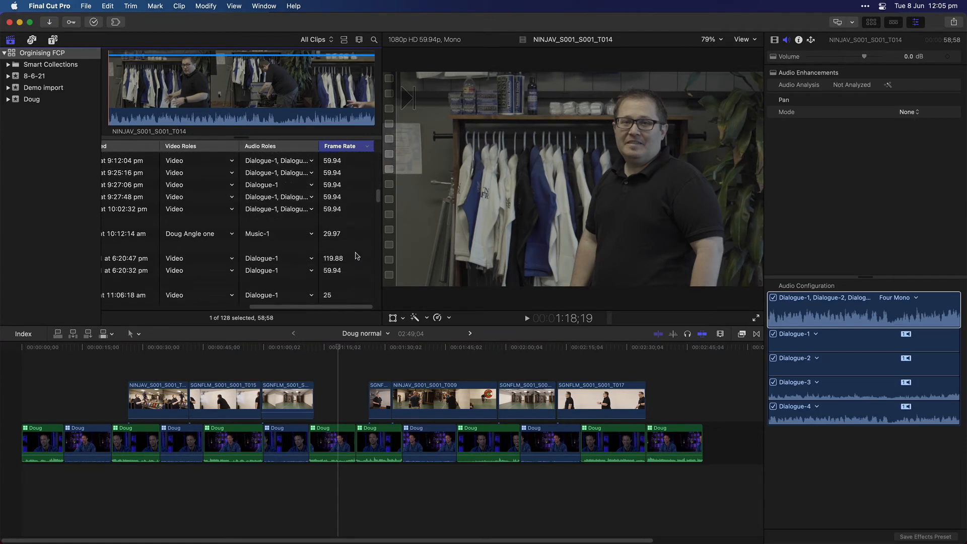
left_click(355, 213, "shift")
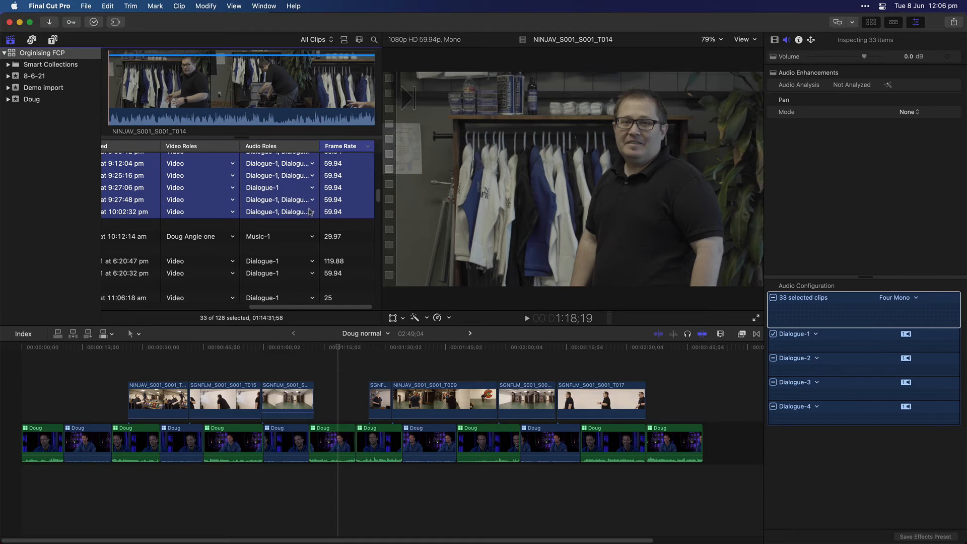
left_click(300, 408)
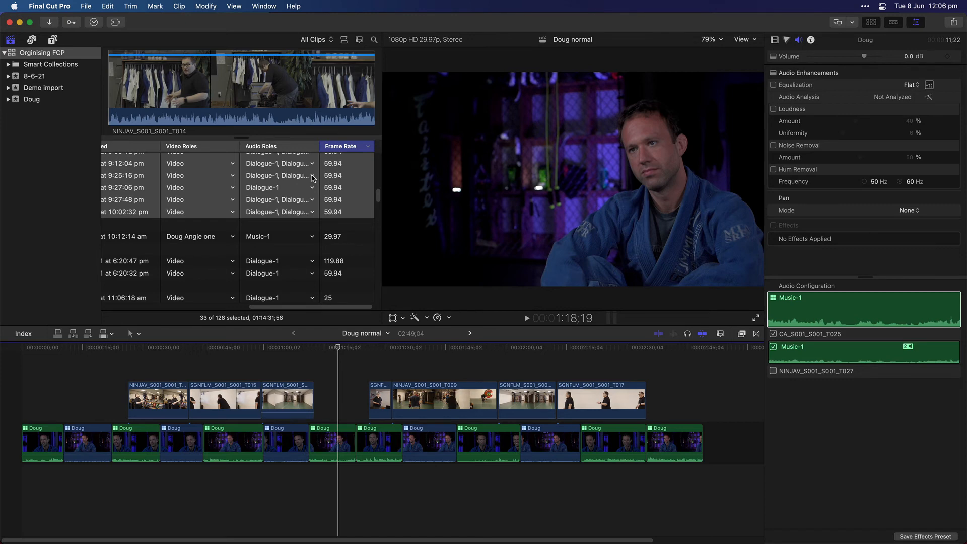
left_click(312, 176)
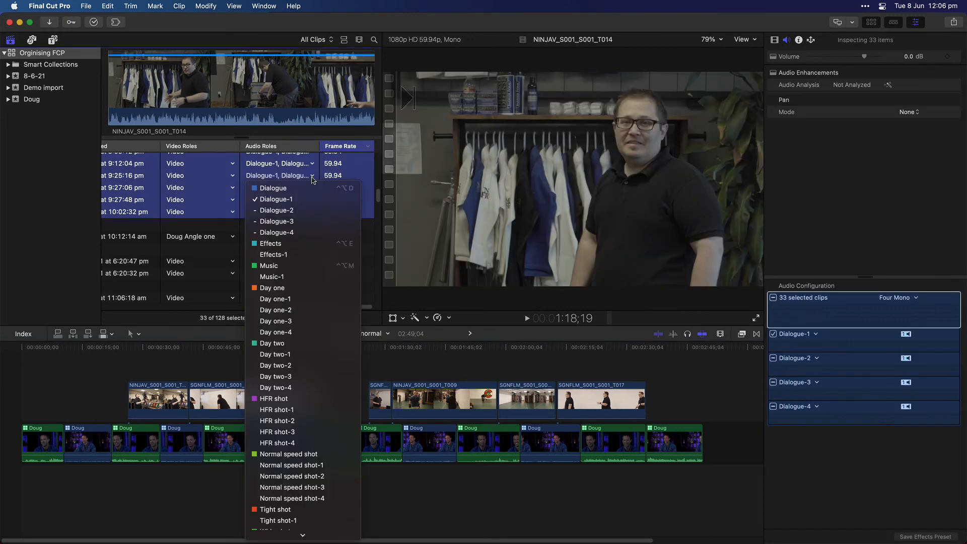
left_click(296, 410)
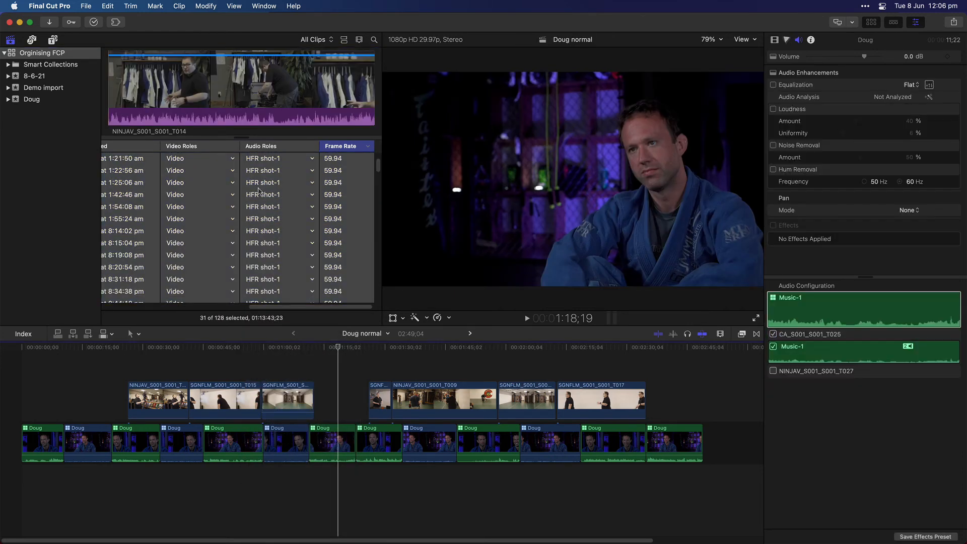
- Look through the 59.94 fps clips in the browser, checking their audio roles and creation dates
scroll(258, 192, "up", 4)
scroll(259, 191, "down", 4)
left_click(198, 222)
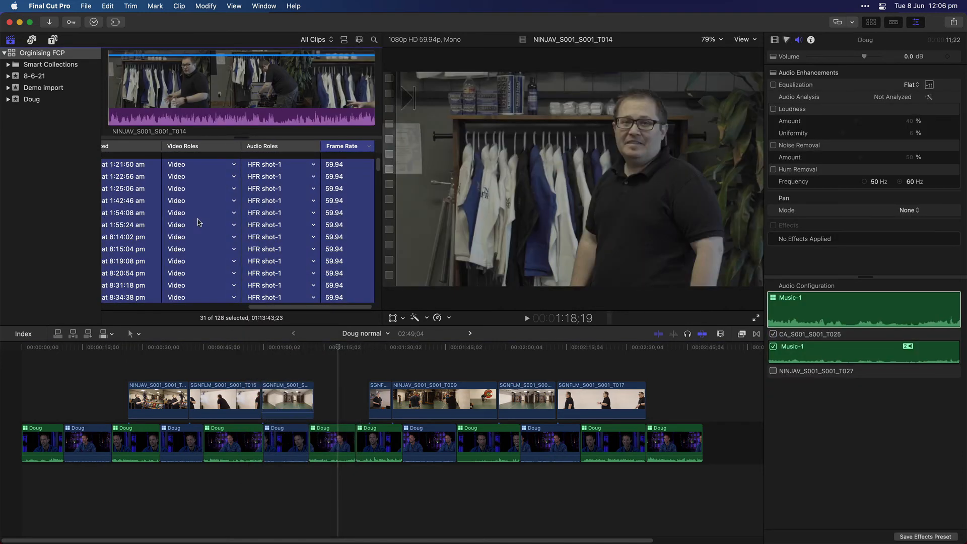
scroll(198, 222, "down", 3)
scroll(198, 221, "left", 1)
left_click(139, 228)
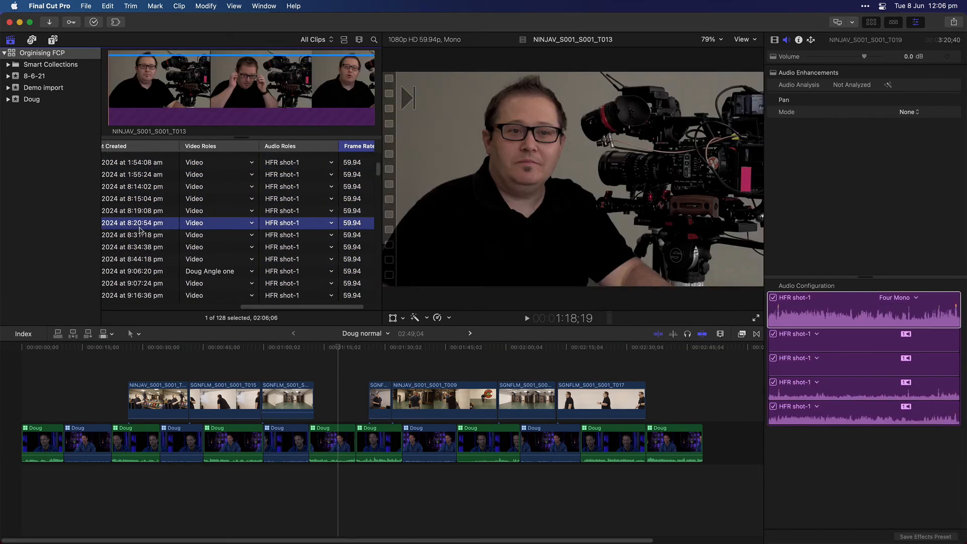
scroll(162, 211, "down", 3)
scroll(161, 211, "left", 1)
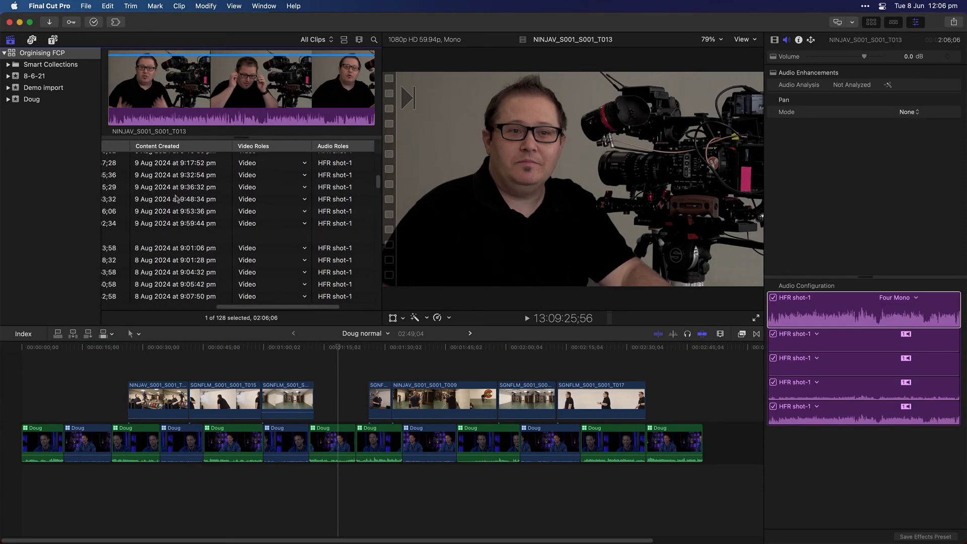
- Connect a range of about 12;20 from clip NINJAV_S001_S001_T024 to the timeline and move it into the gap in the b-roll row
left_click(177, 189)
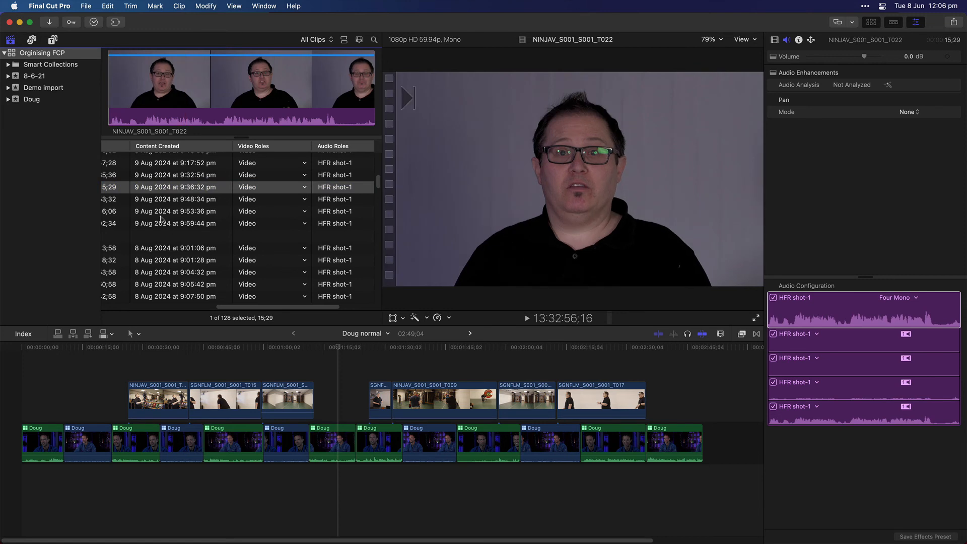
left_click(161, 215)
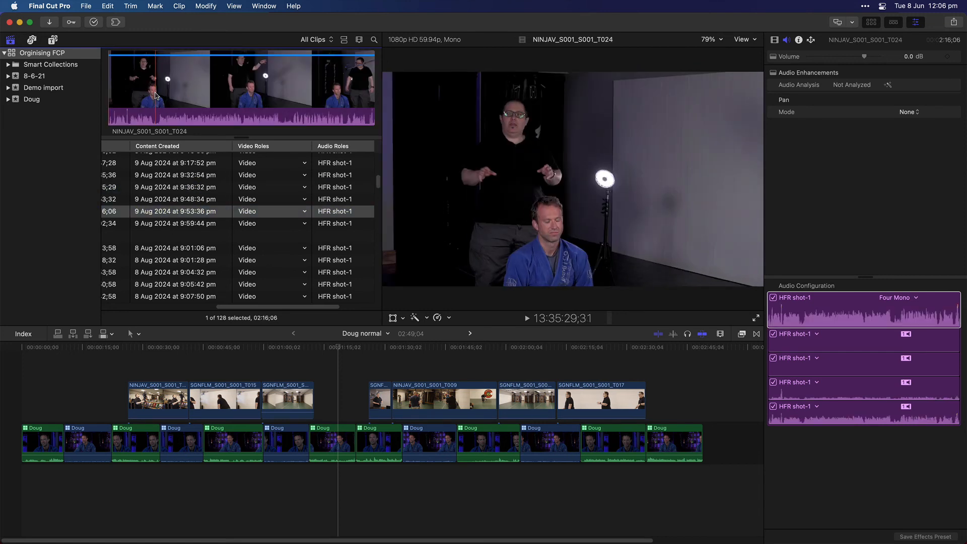
left_click_drag(156, 95, 179, 92)
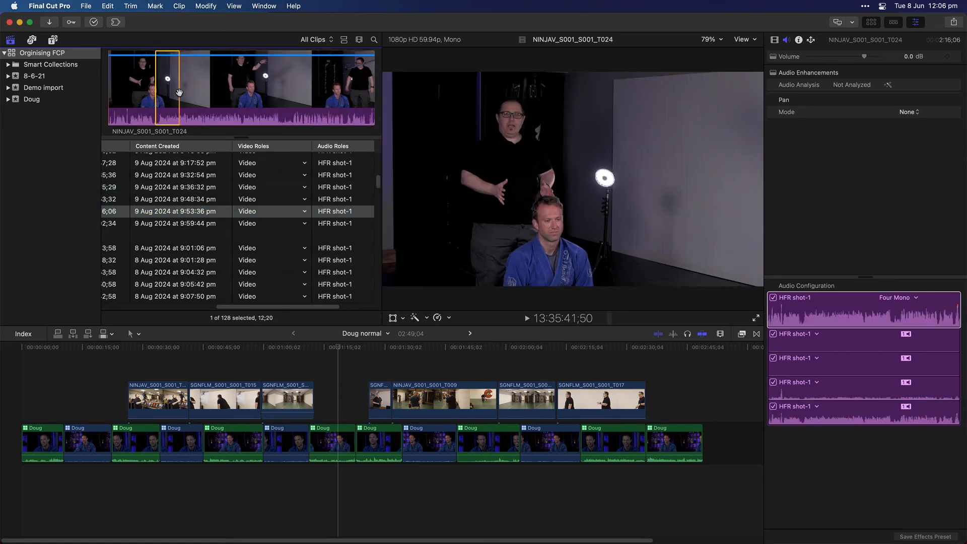
key("q")
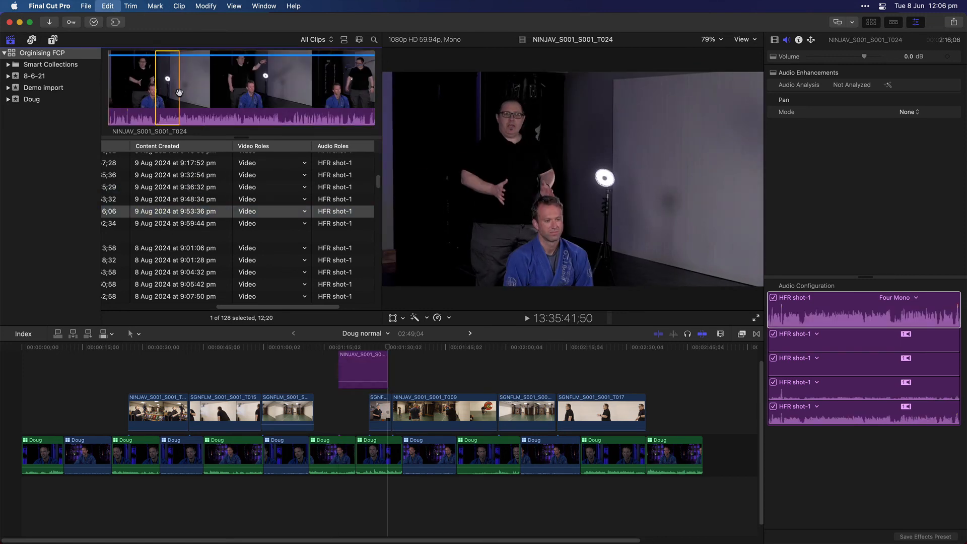
left_click(366, 385)
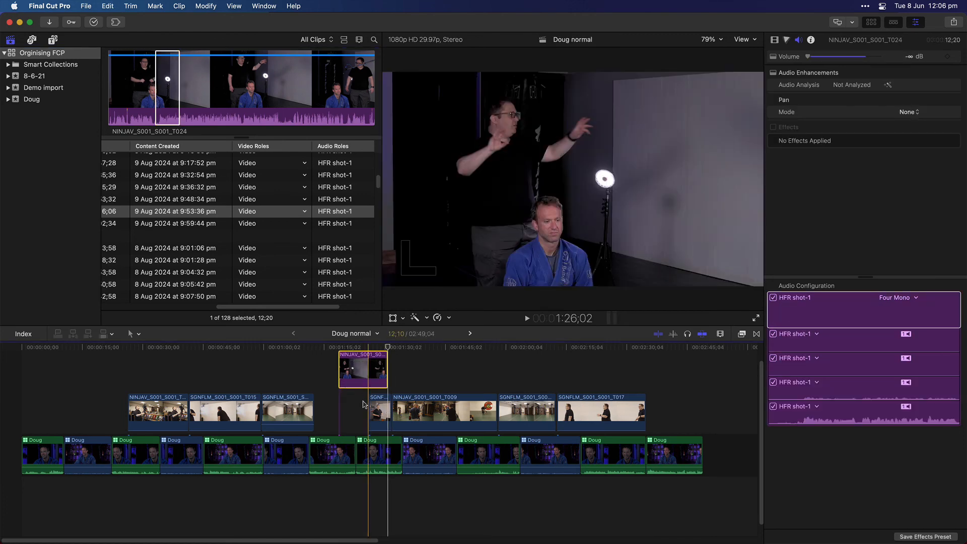
left_click_drag(366, 385, 344, 411)
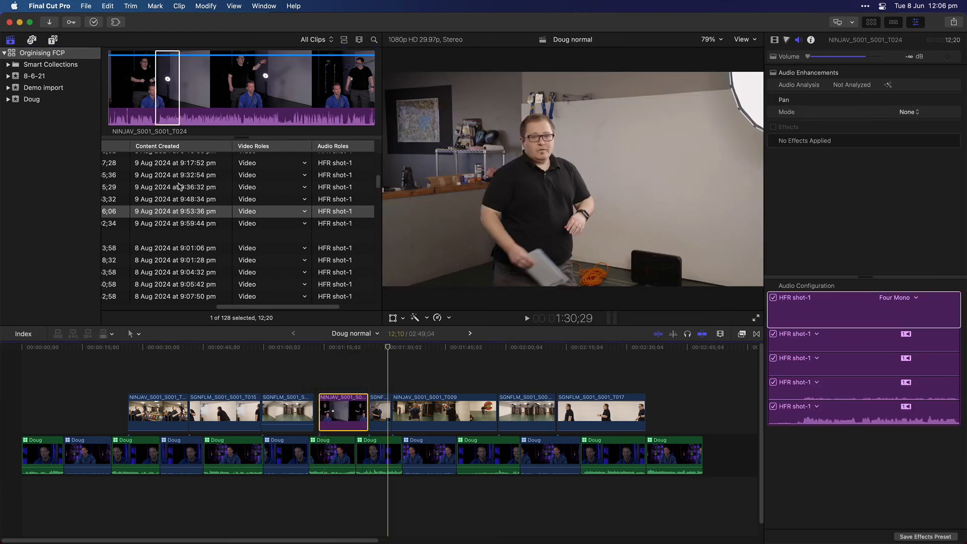
- Connect a range of about 18;04 from clip NINJAV_S001_S001_T014 to the timeline and place it directly after SGNFLM_S001_S001_T017
left_click(180, 187)
scroll(181, 183, "up", 5)
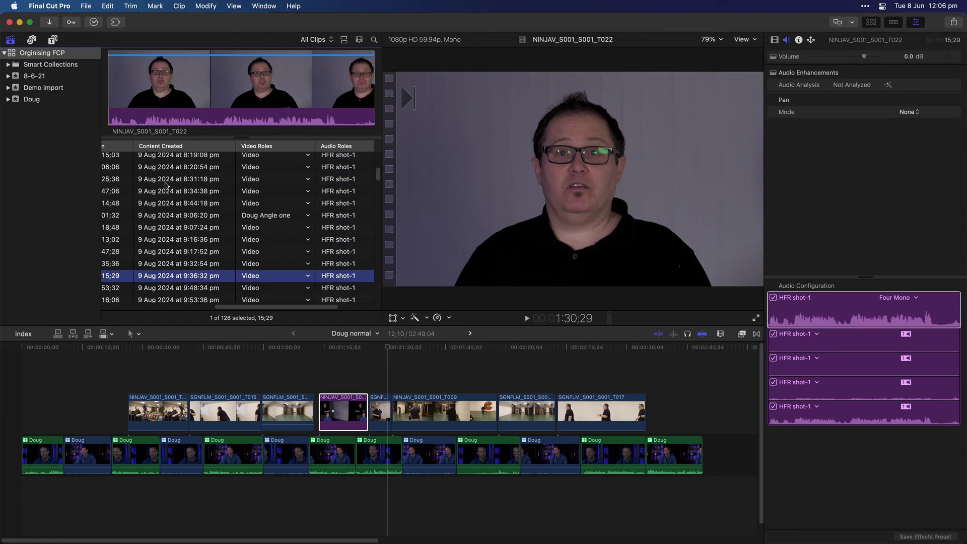
left_click(167, 180)
key("i")
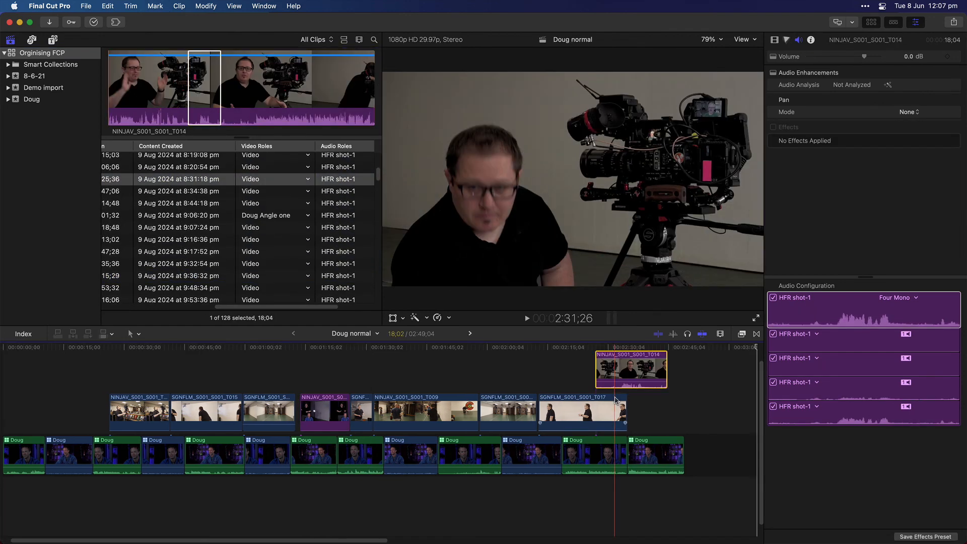
left_click_drag(623, 369, 655, 412)
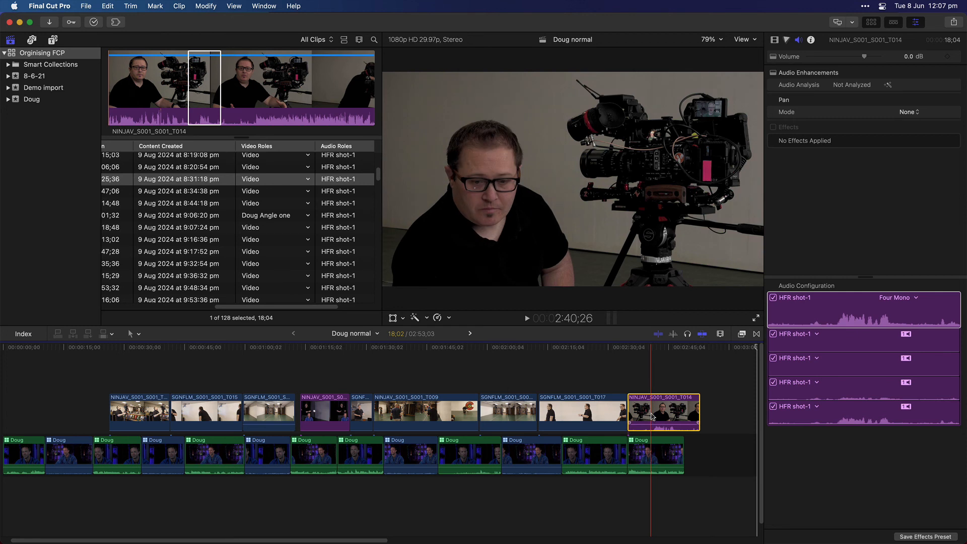
- Retime the connected NINJAV_S001_S001_T014 clip in the timeline, slowing it to about 64% by extending its end
key("super+r")
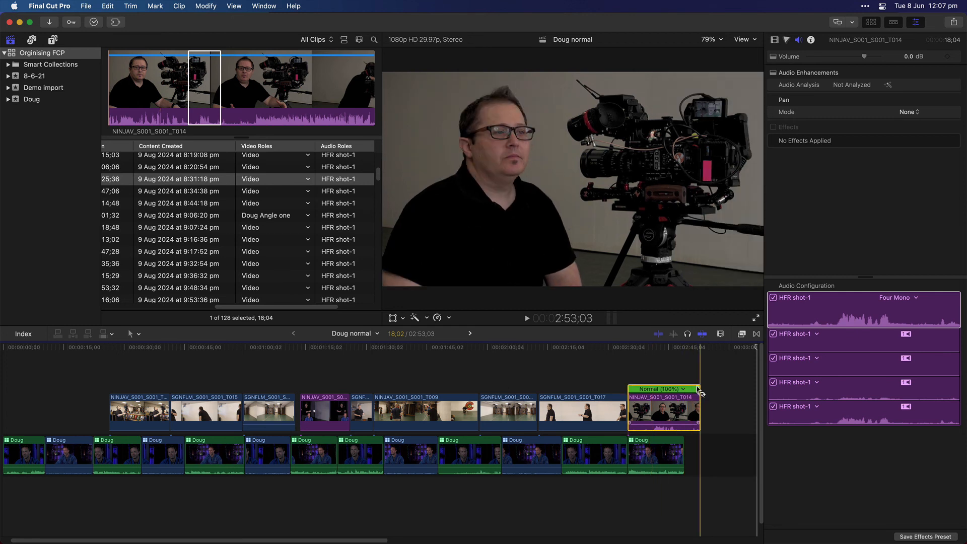
left_click_drag(698, 389, 739, 389)
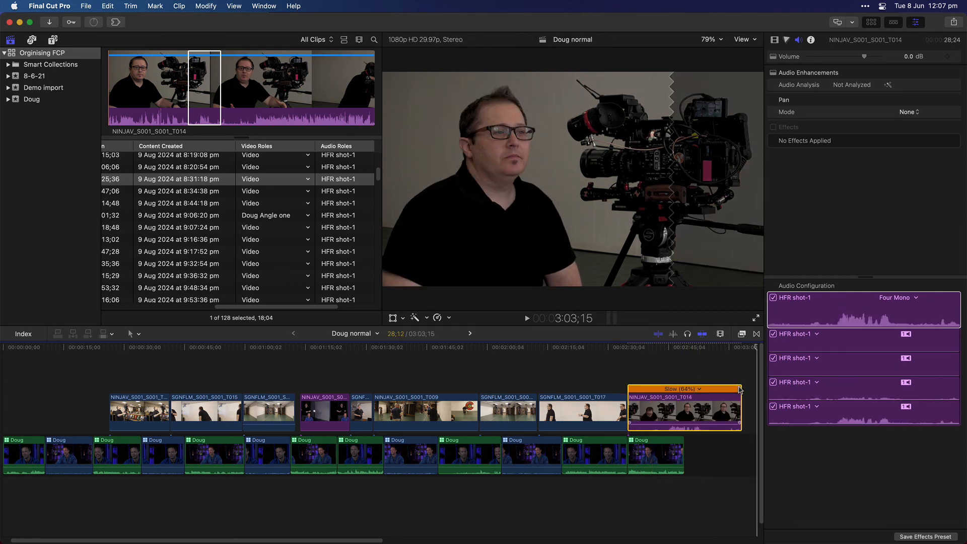